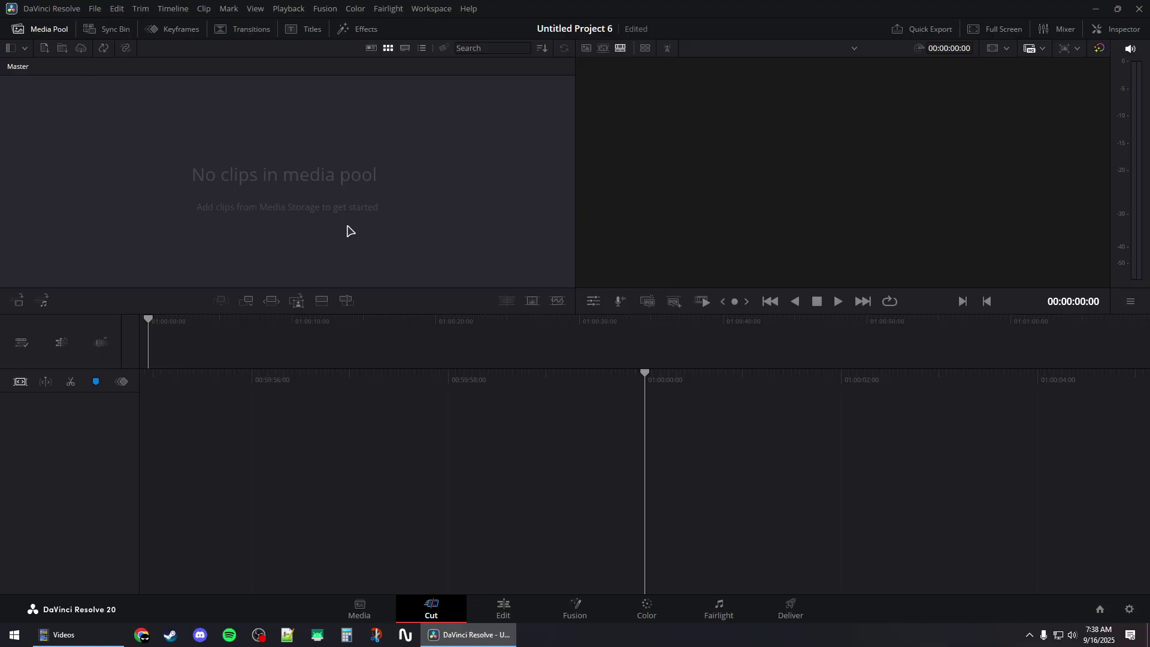
- Create a new timeline with custom settings instead of the project settings, using vertical resolution in its format
right_click(220, 134)
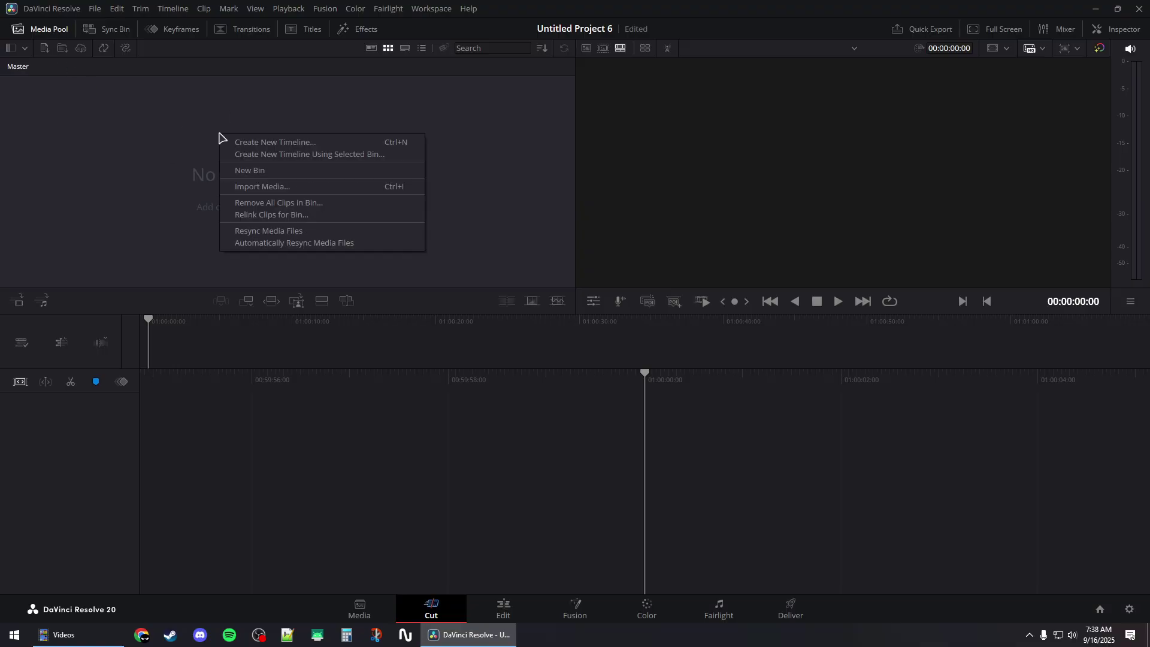
left_click(288, 144)
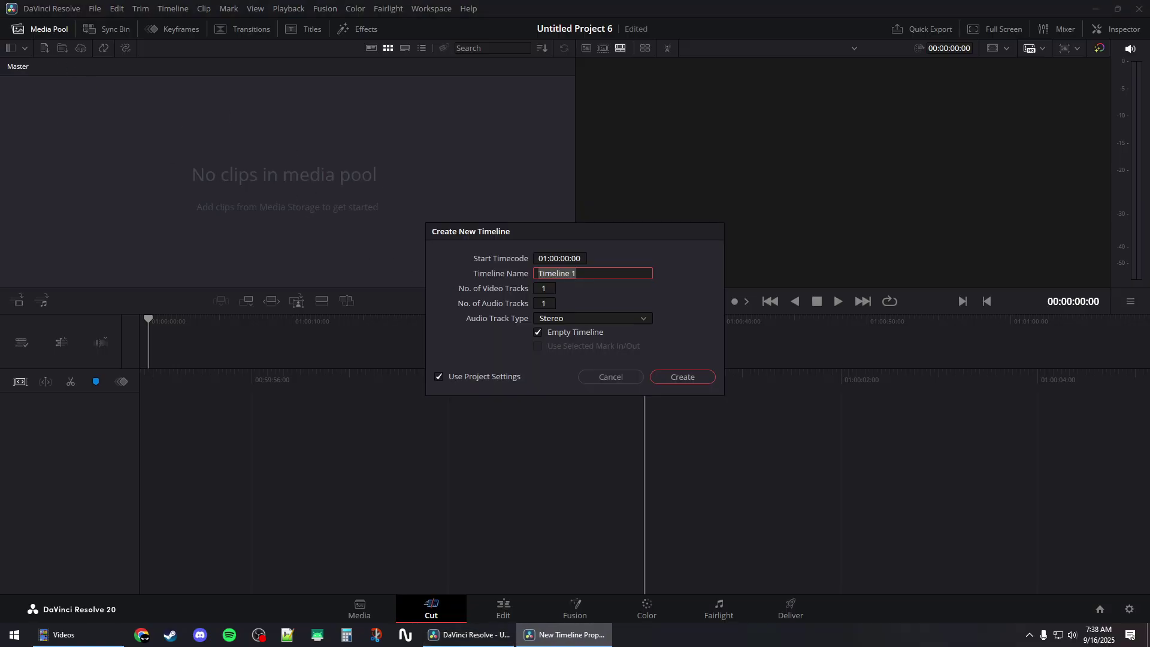
left_click(439, 377)
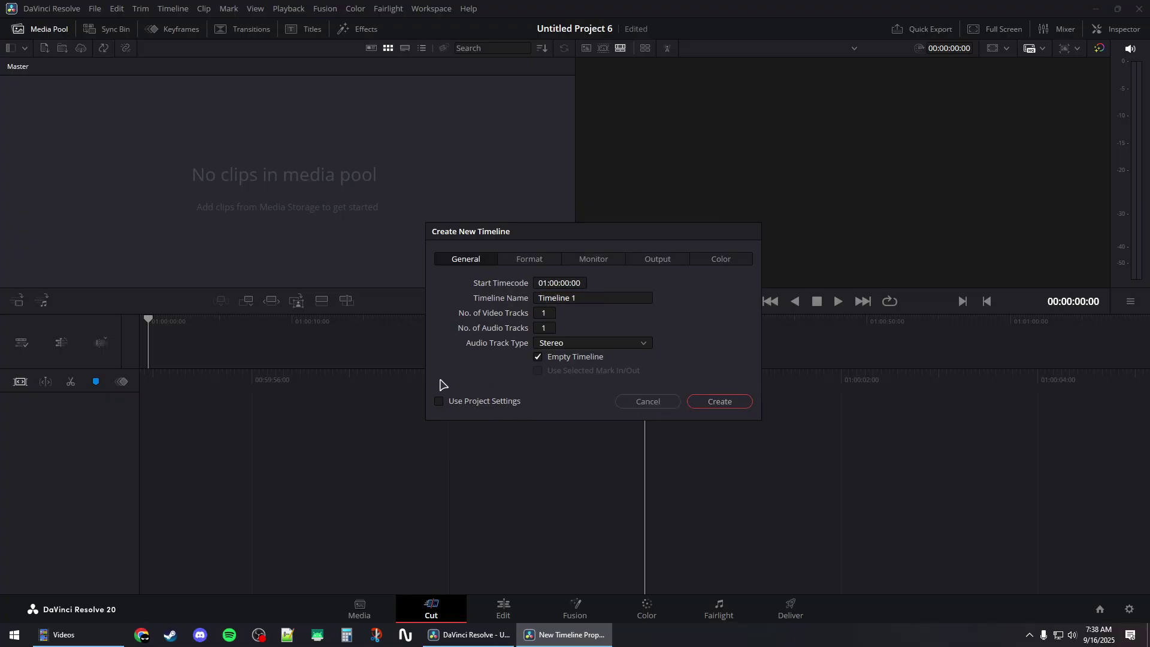
left_click(522, 262)
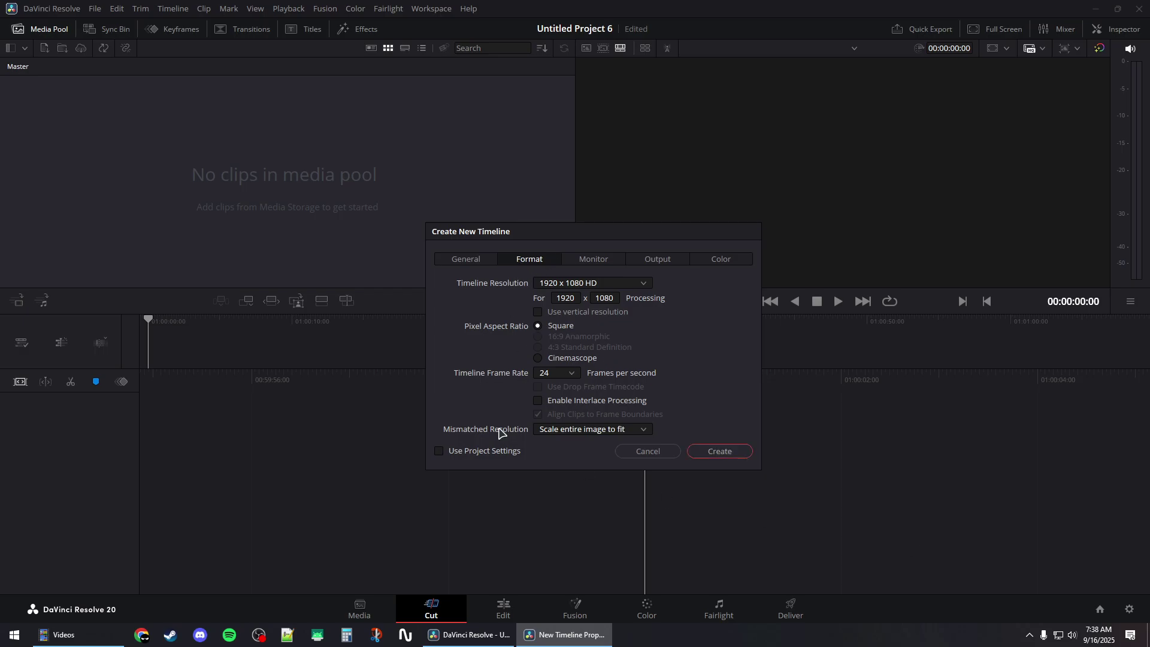
left_click(537, 313)
left_click(719, 452)
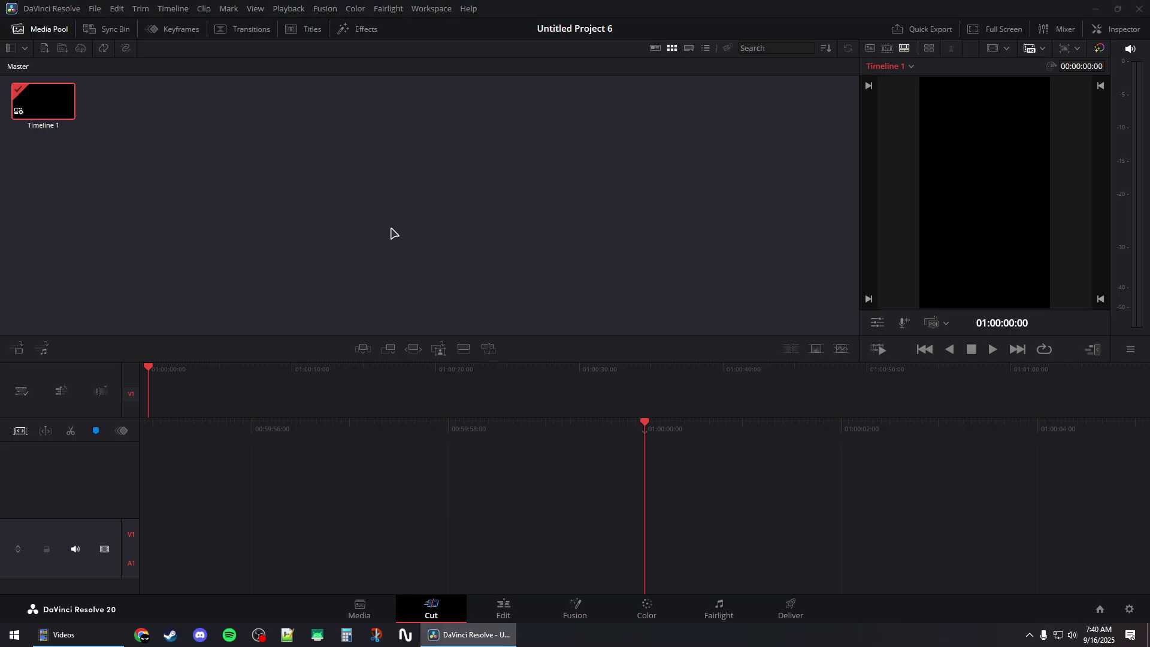
- Import the MP4 video named 2 from the Desktop into the media pool
right_click(179, 154)
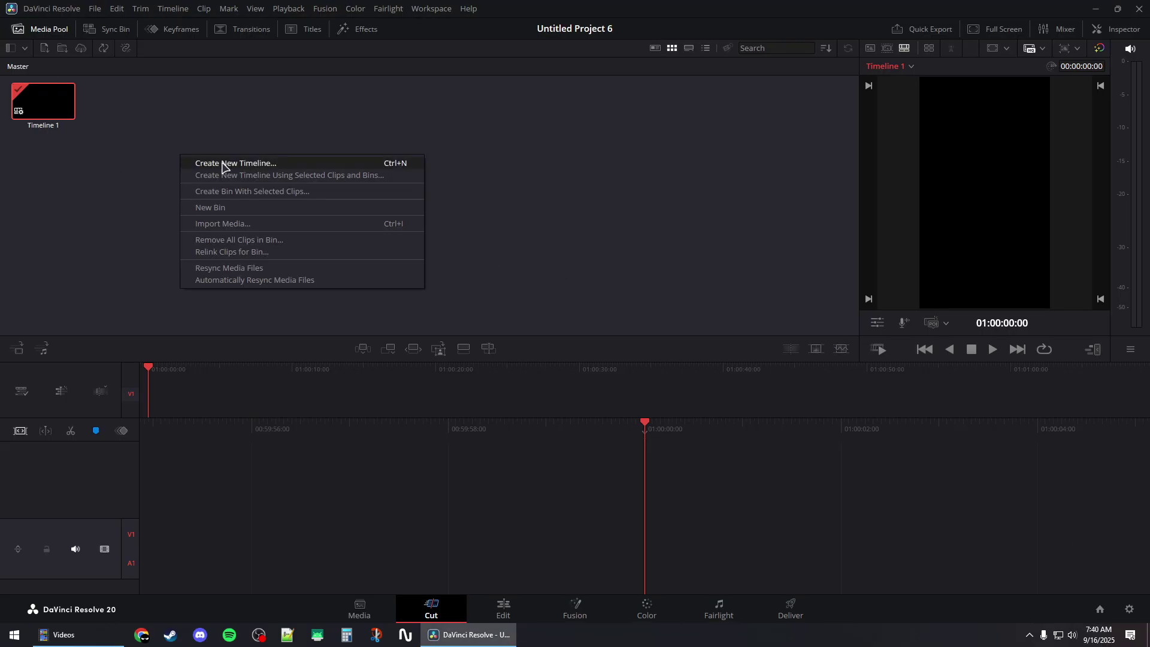
left_click(203, 225)
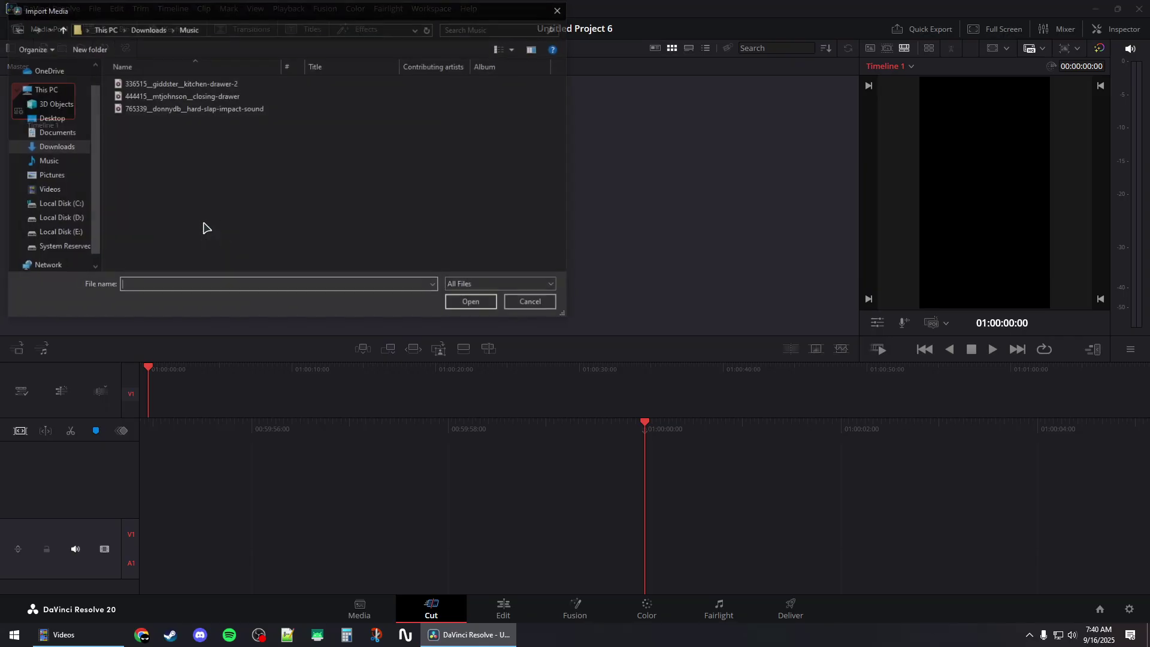
left_click(46, 118)
scroll(147, 167, "down", 10)
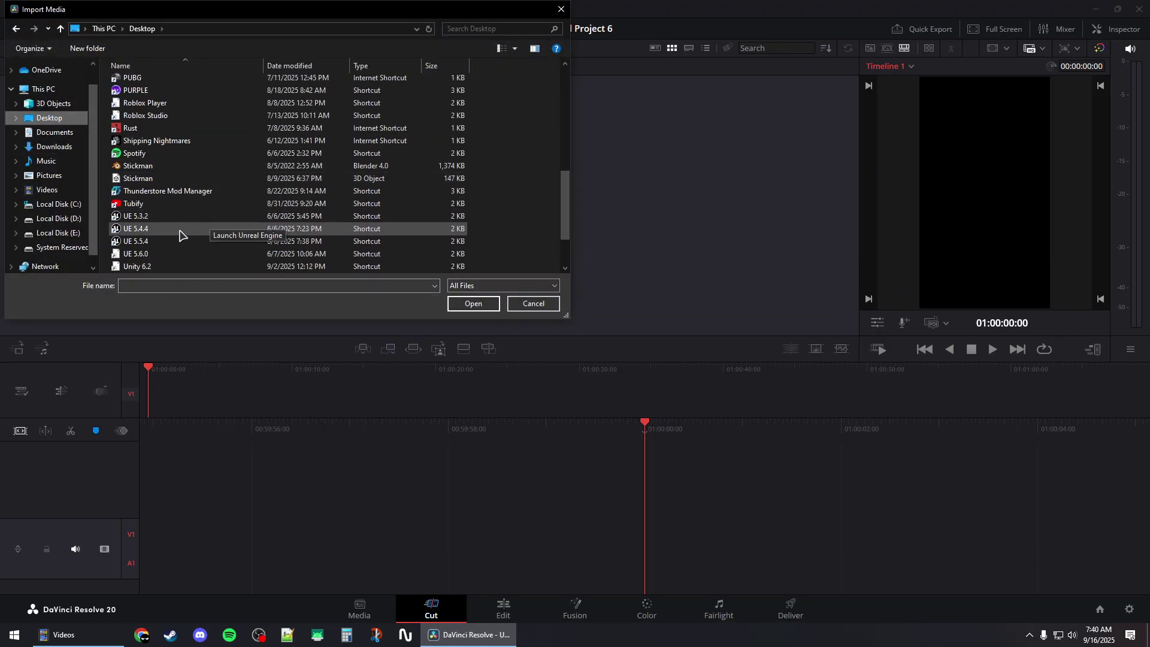
left_click(174, 153)
scroll(173, 153, "up", 10)
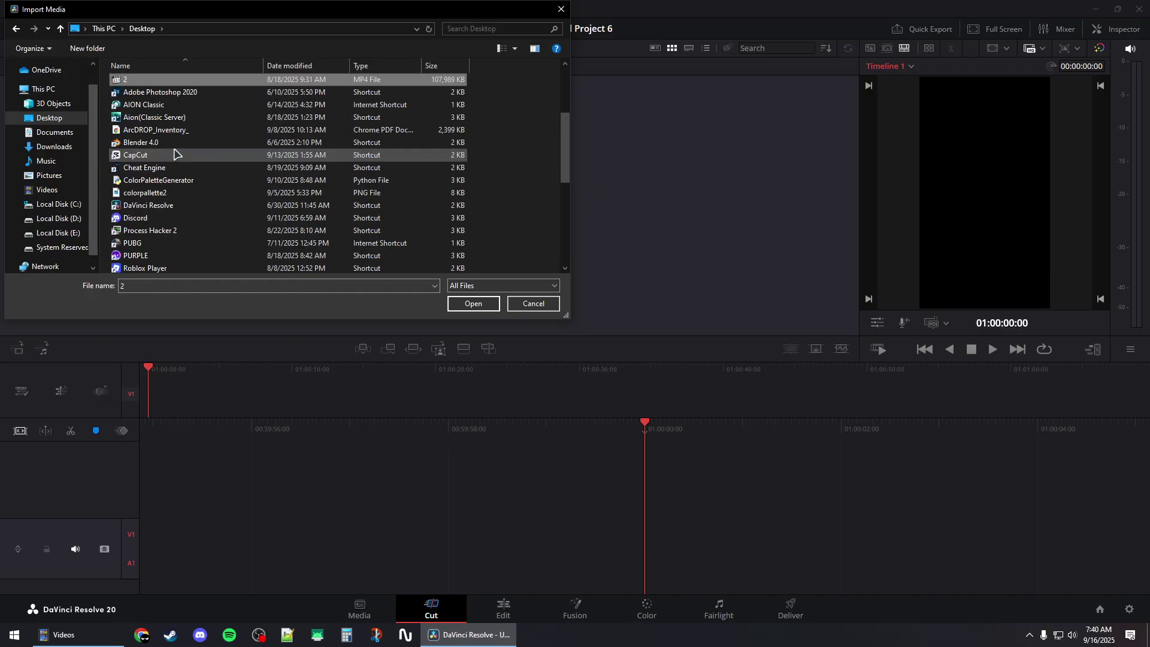
double_click(144, 83)
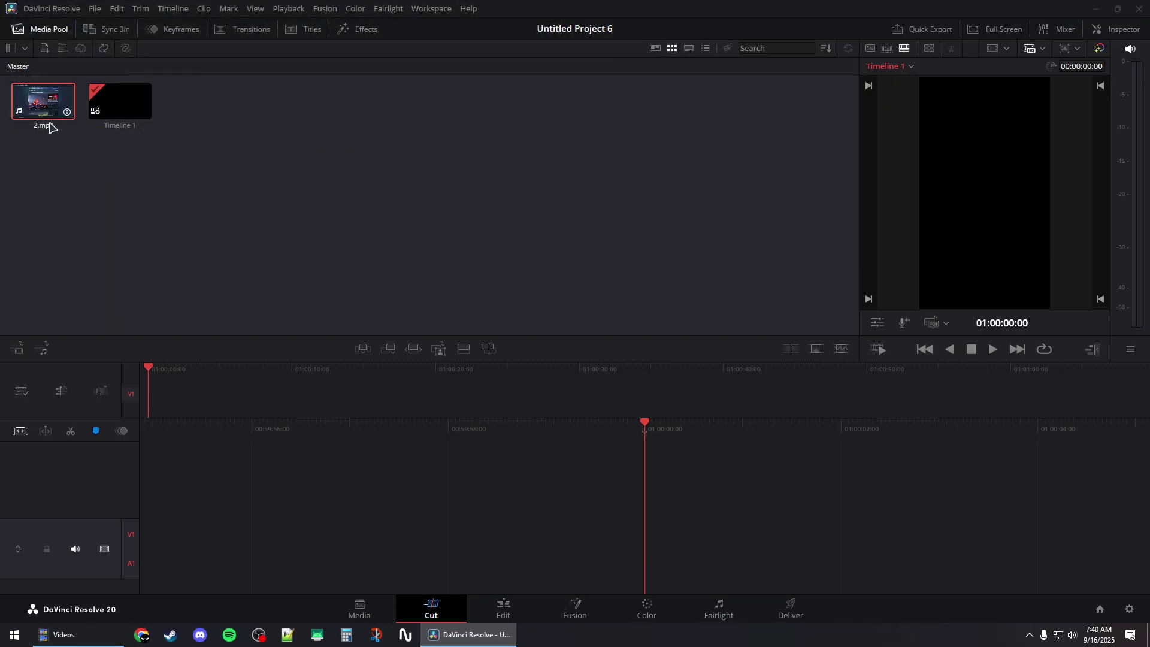
- Place the 2.mp4 clip at the start of the timeline and enlarge the preview viewer
left_click_drag(37, 99, 257, 398)
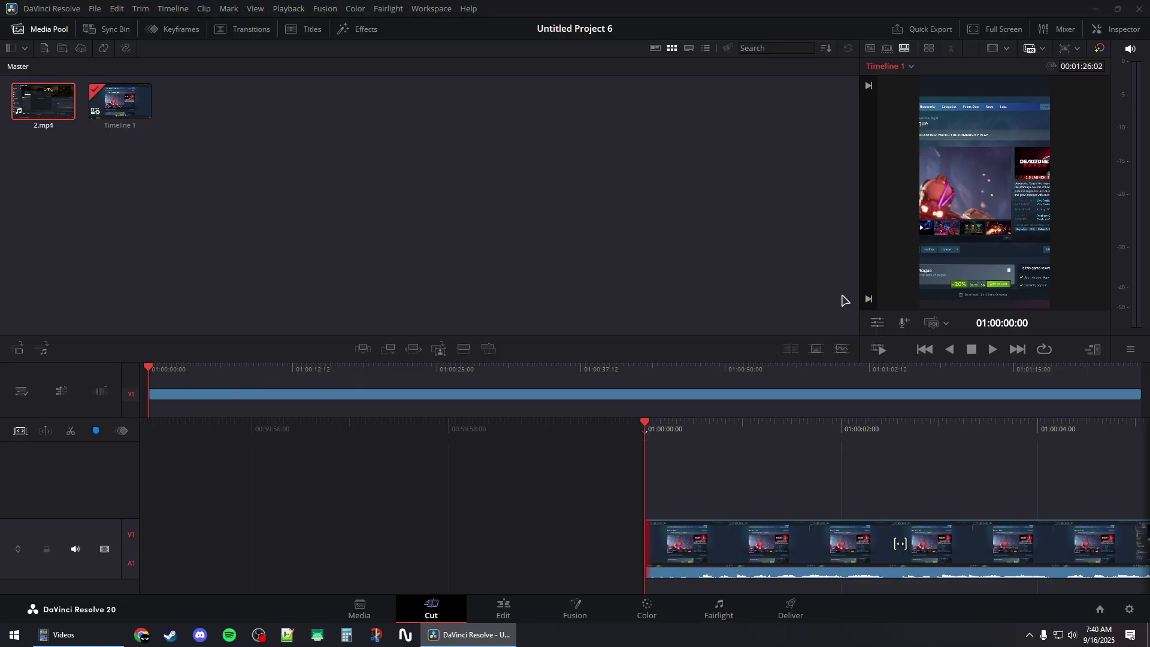
left_click_drag(859, 262, 793, 263)
left_click_drag(814, 362, 812, 388)
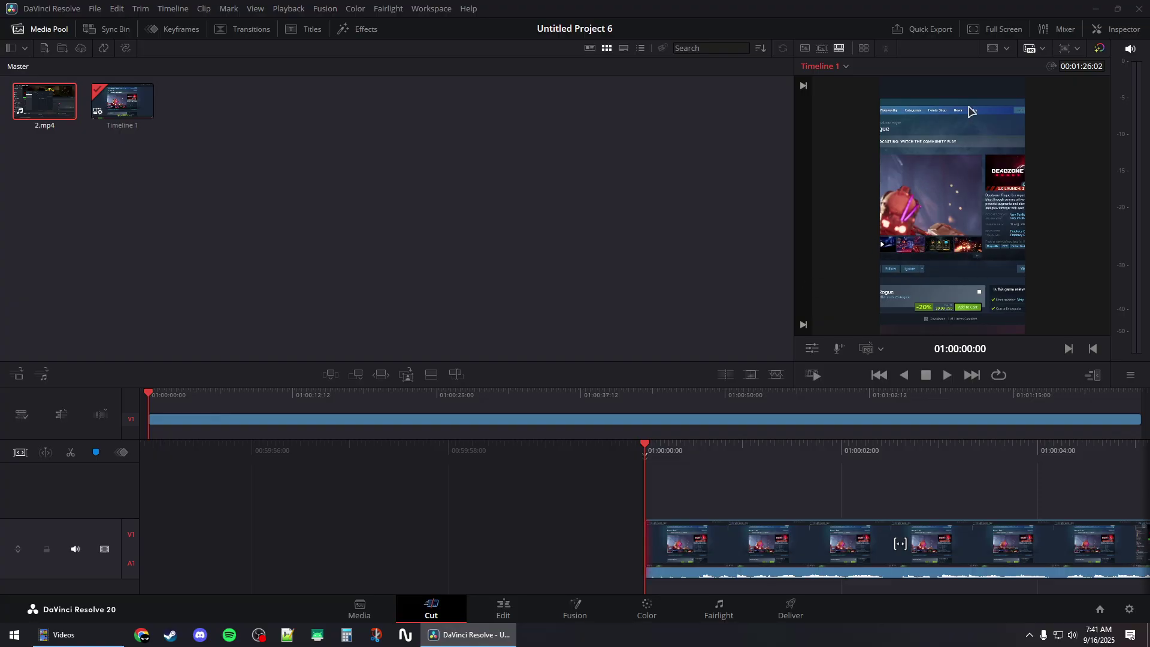
- Show the clip's transform properties and try position 22, 59, rotation about 24.73, anchor point X 147, pitch -0.813 and yaw -0.721
left_click(1120, 34)
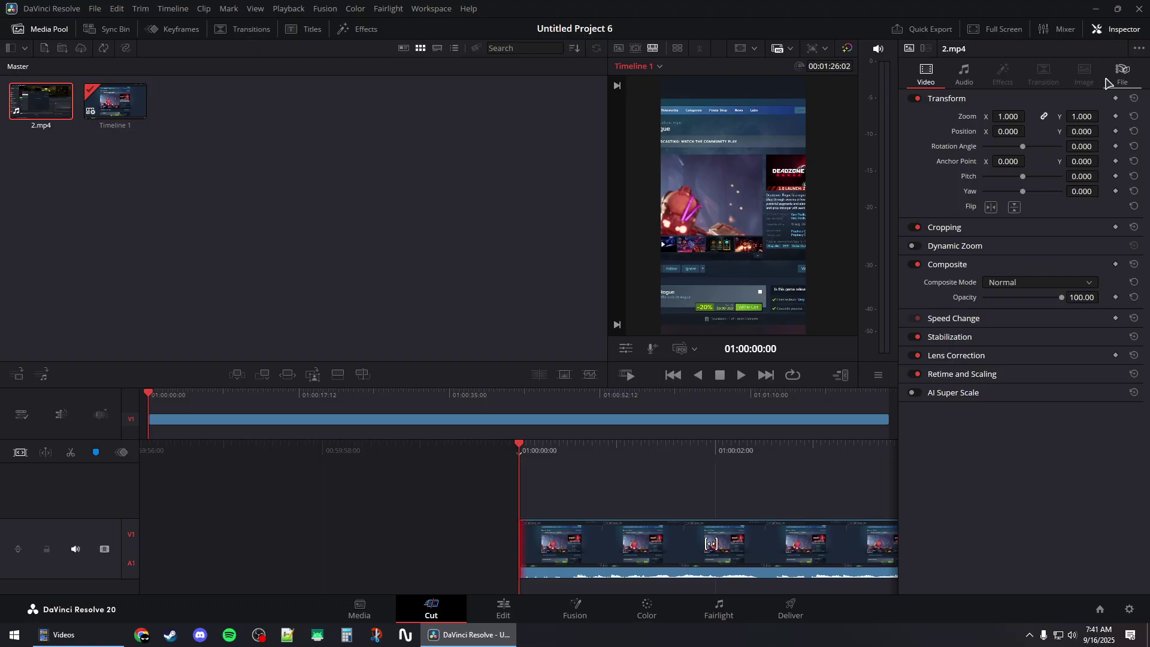
left_click_drag(1012, 131, 1029, 131)
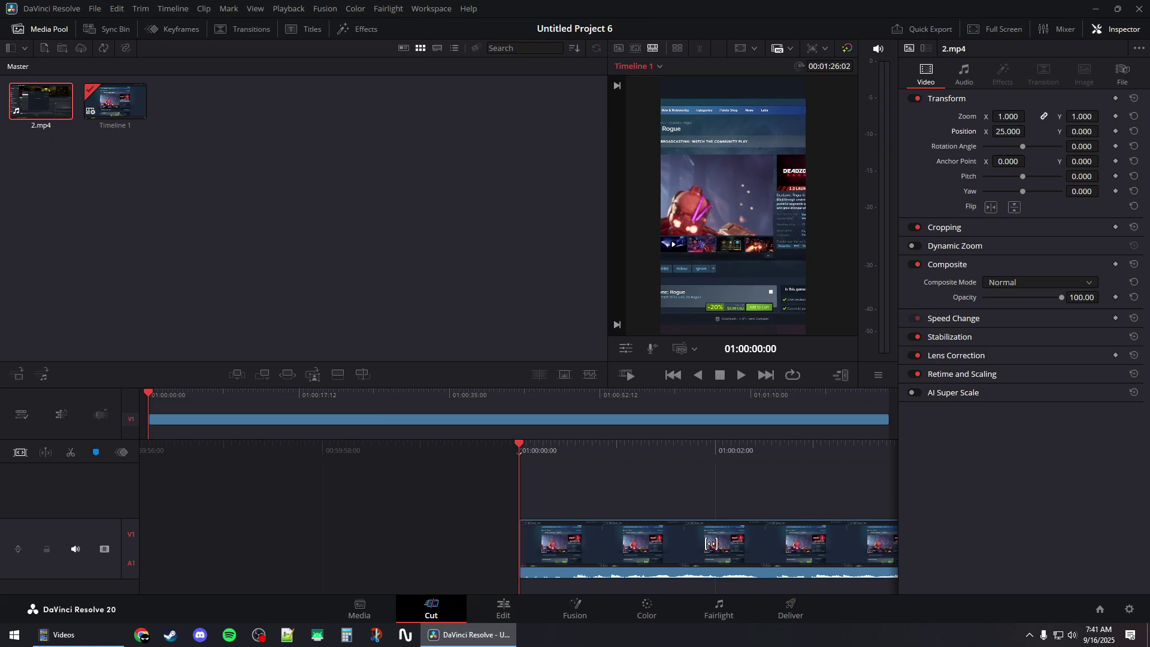
left_click_drag(1029, 131, 1029, 131)
left_click_drag(1102, 131, 1102, 131)
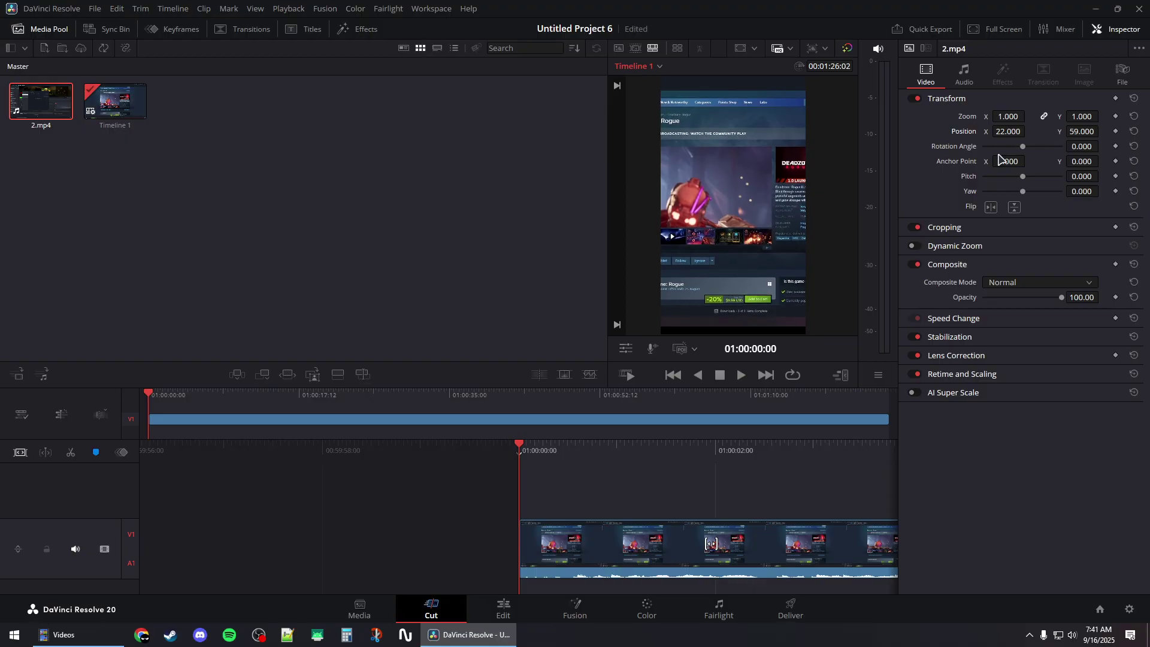
left_click_drag(1010, 114, 1092, 117)
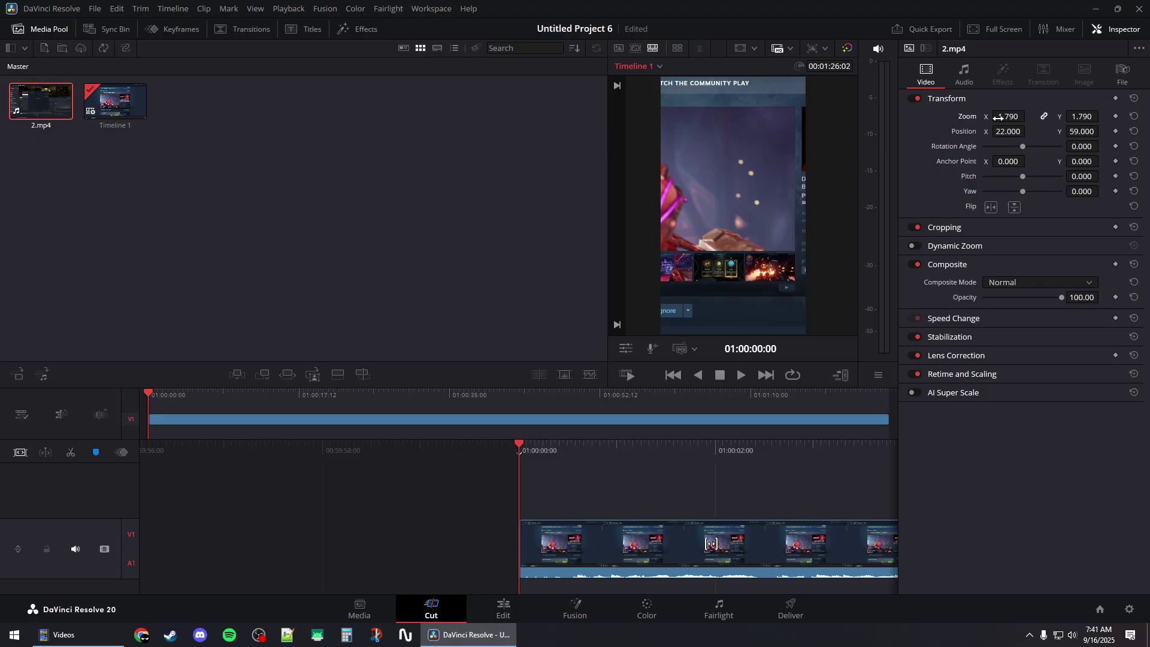
left_click_drag(1010, 116, 1013, 174)
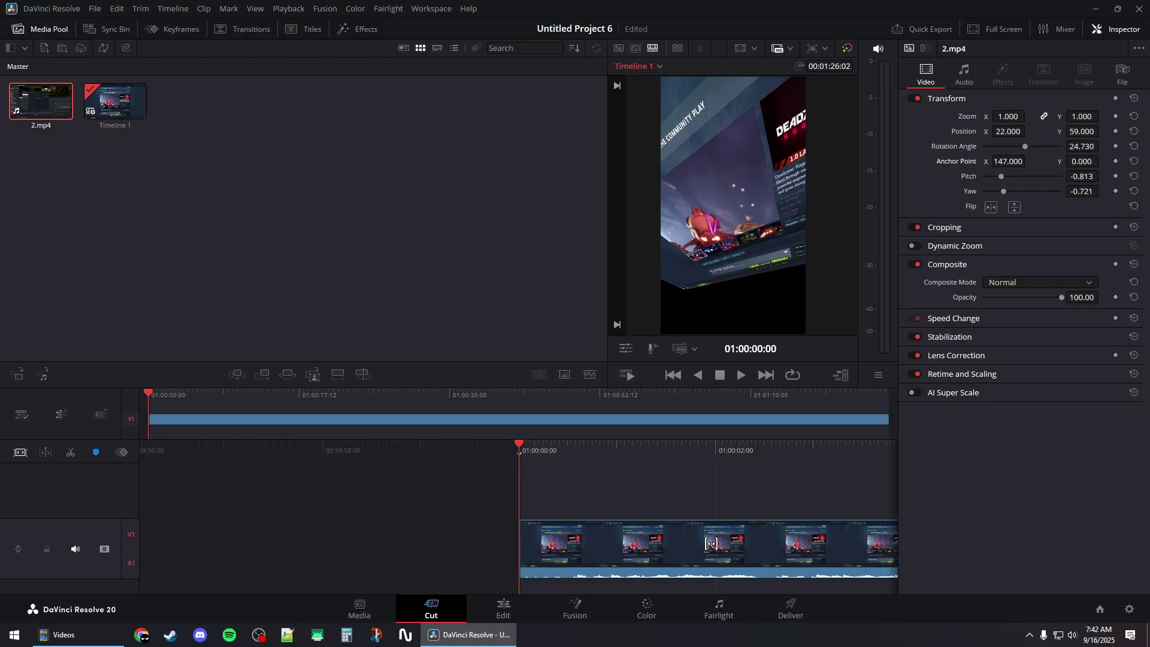
- Reset the clip's anchor point, pitch, yaw, rotation angle and position to their defaults
left_click(1133, 162)
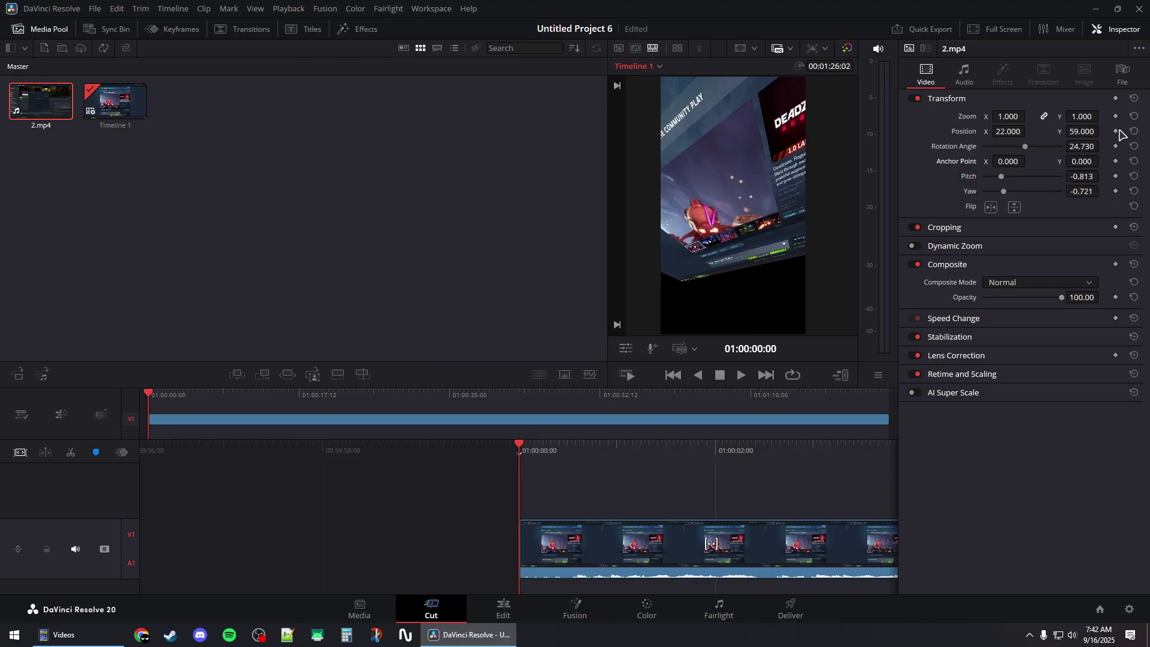
left_click(1133, 176)
left_click(1134, 191)
left_click(1134, 147)
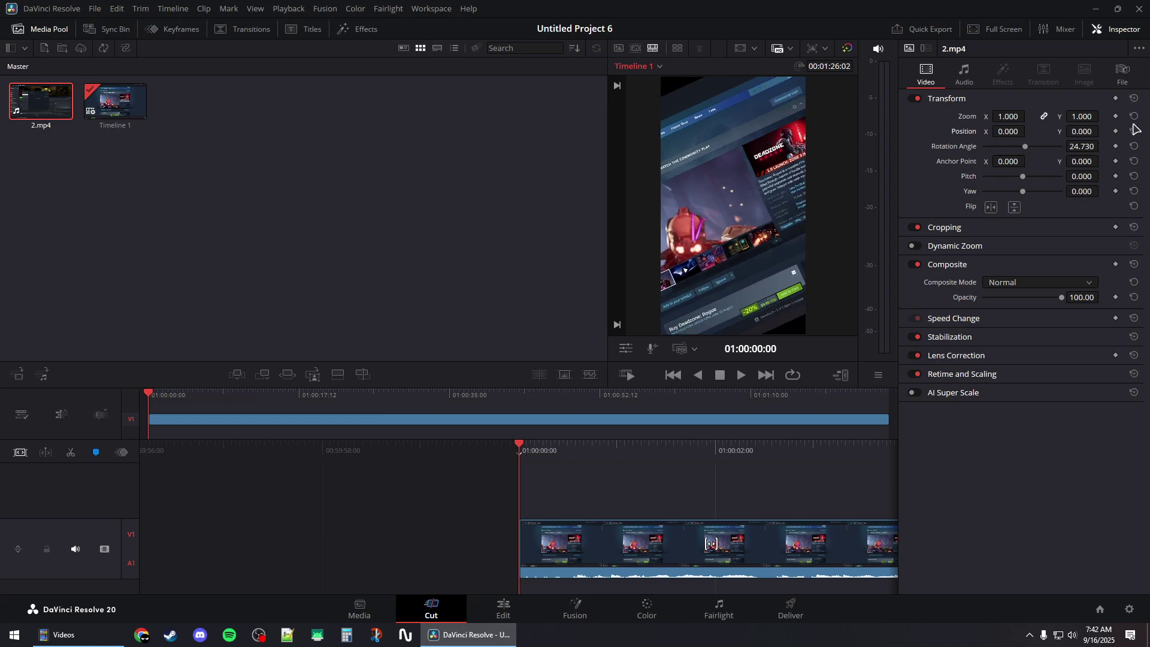
left_click(1134, 131)
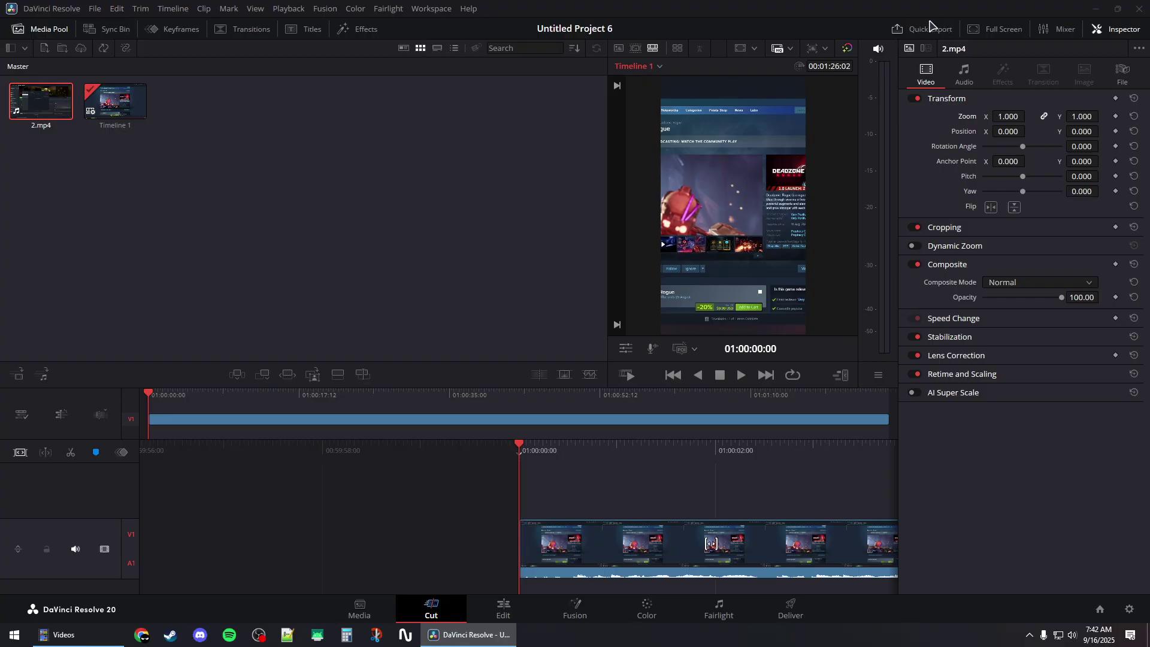
- Set up a quick export of the timeline with the TikTok preset
left_click(917, 29)
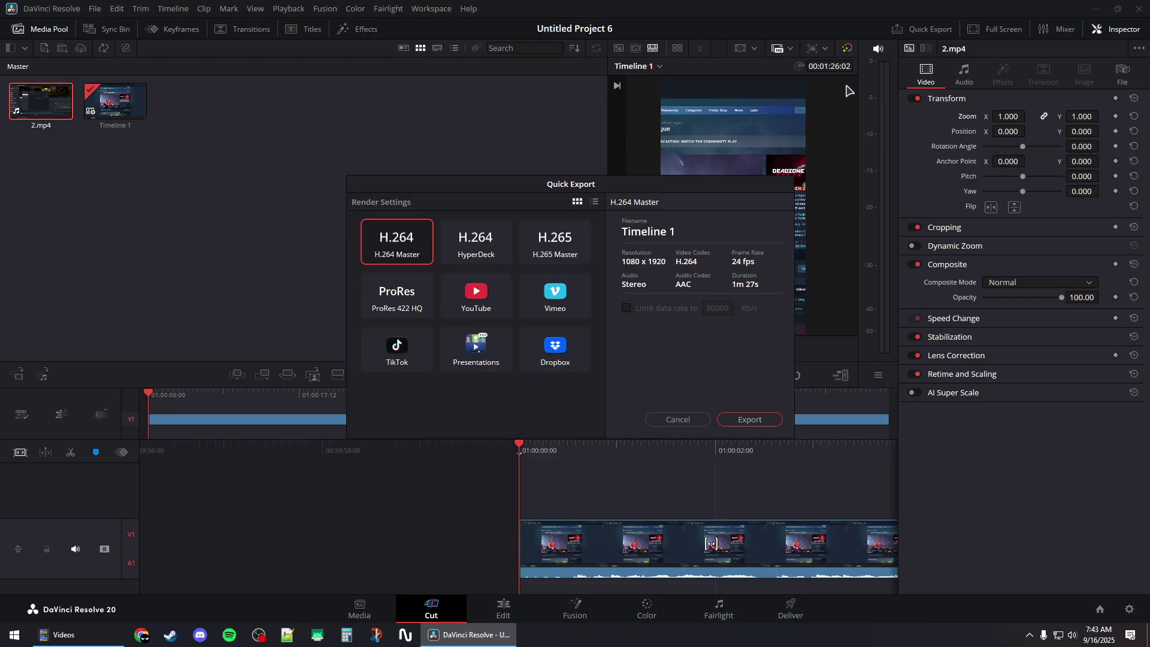
left_click(397, 349)
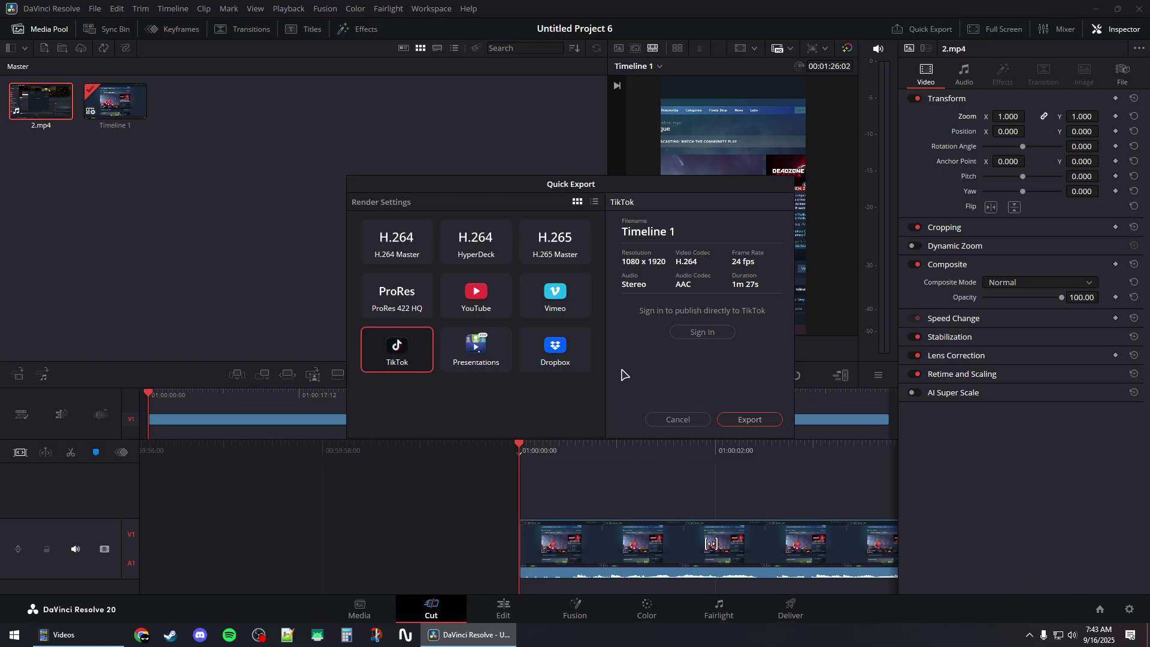
- Try to sign in to TikTok in the web browser for direct publishing
left_click(694, 331)
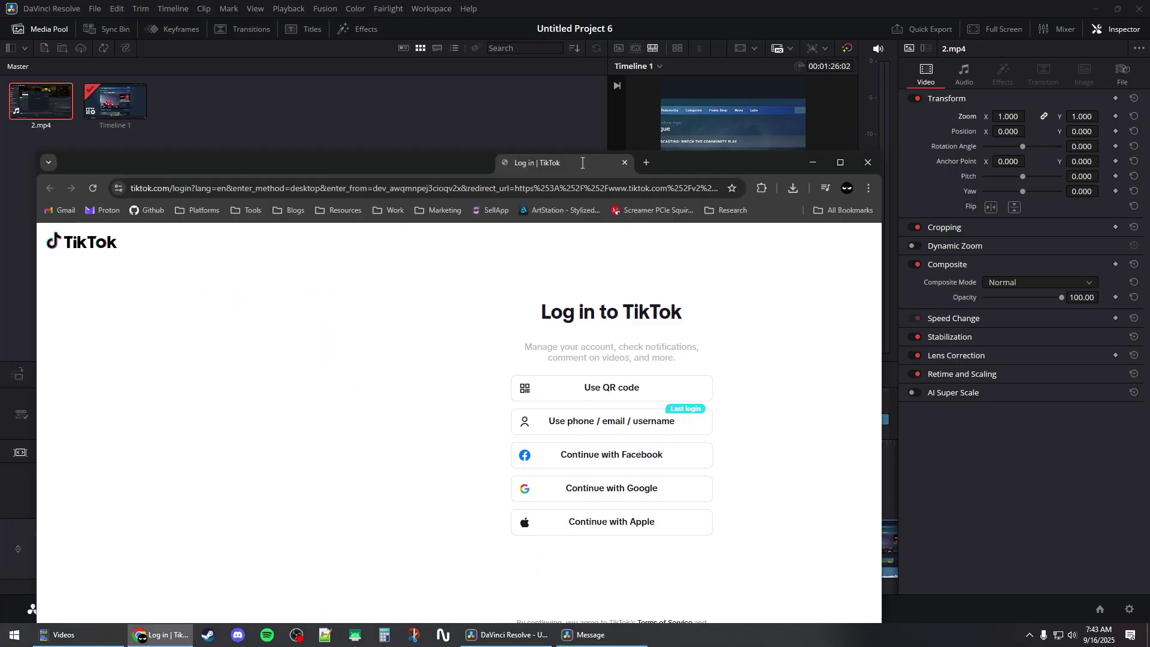
double_click(582, 162)
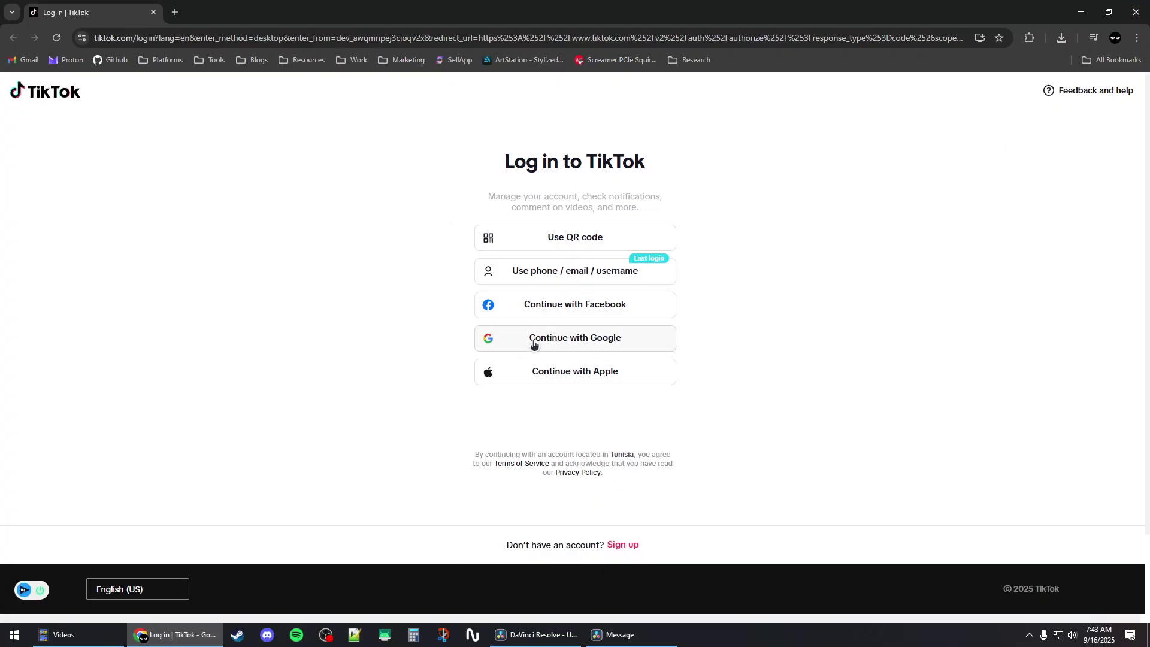
left_click(1136, 12)
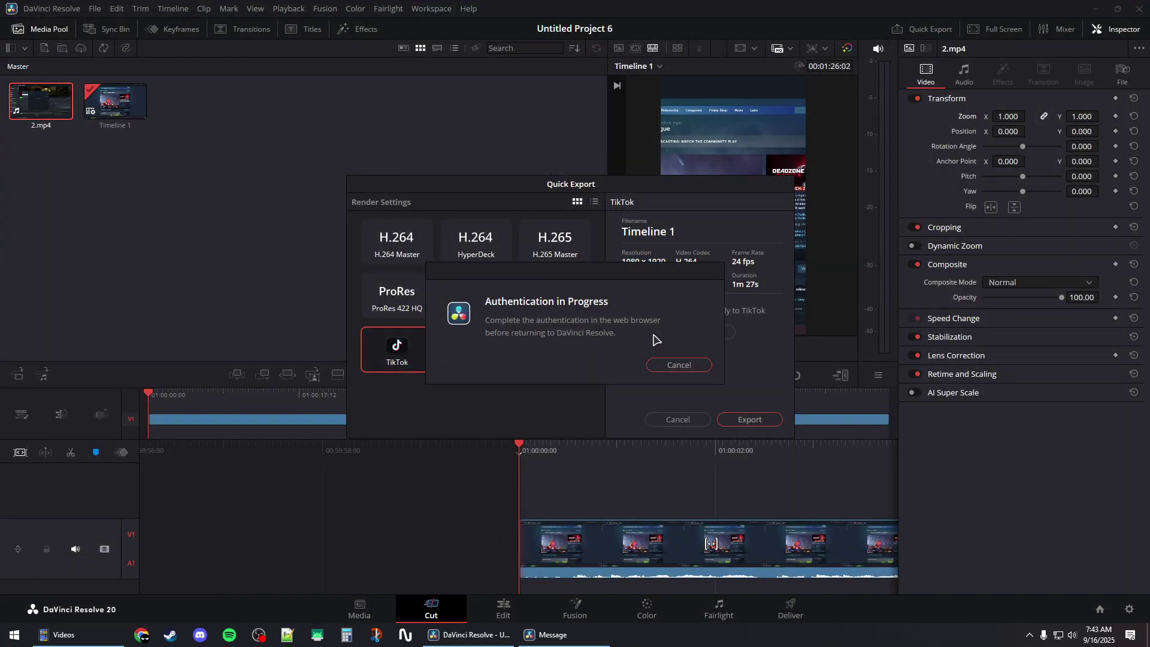
left_click(680, 365)
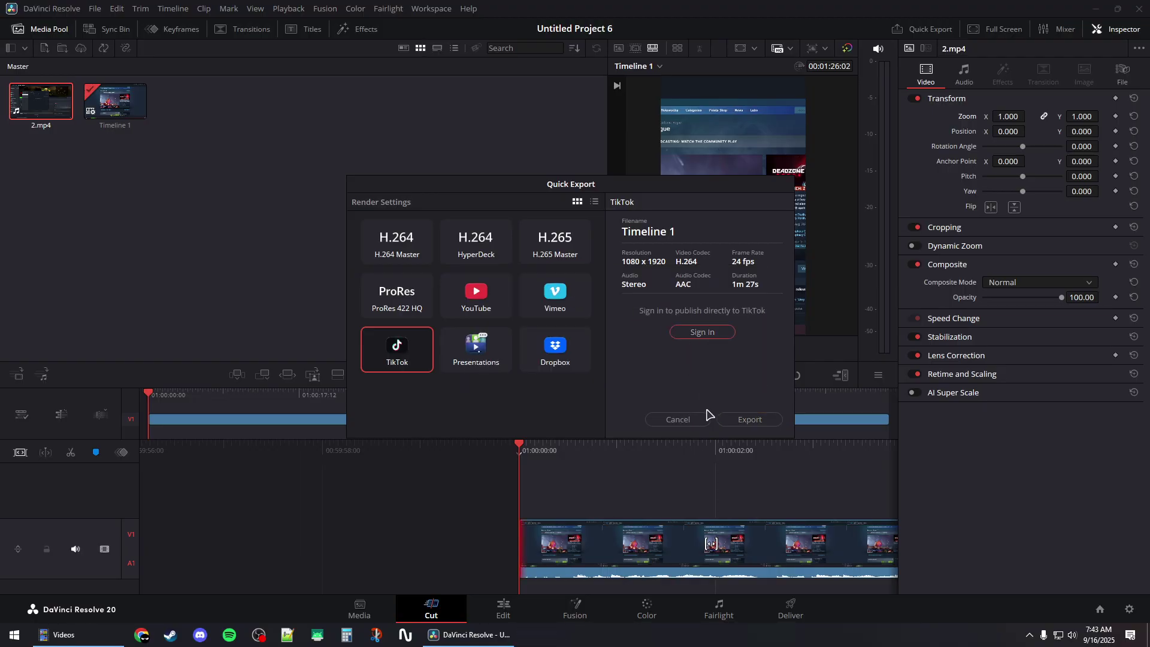
- Export the video to the Desktop under the file name Timeline 1
left_click(747, 420)
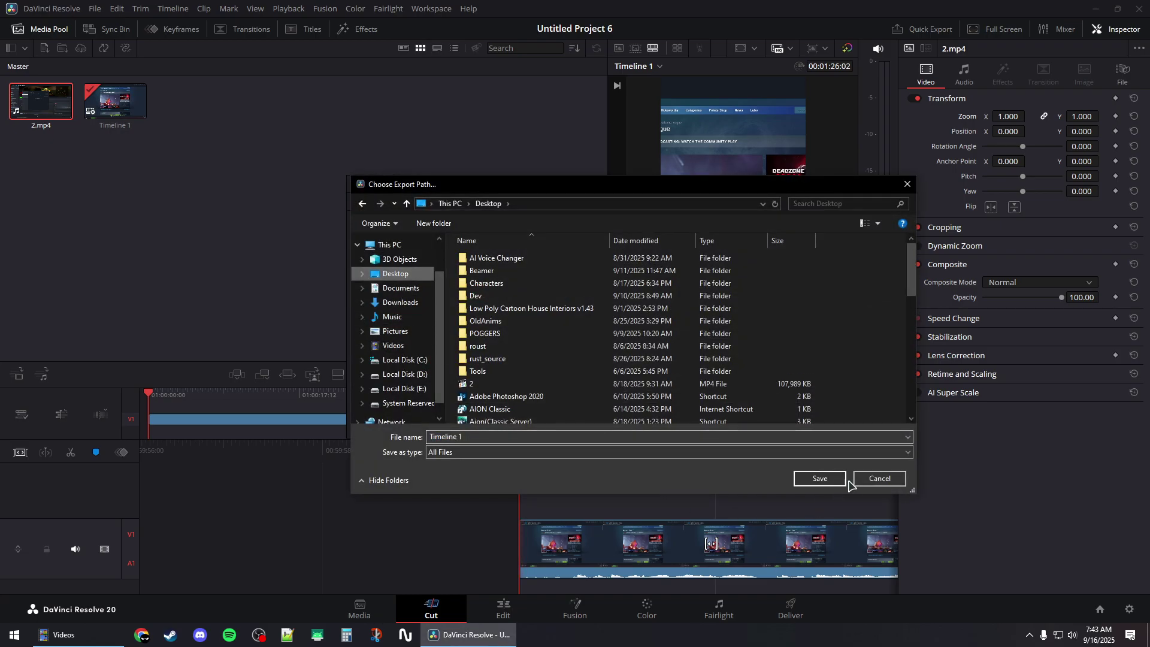
left_click(816, 479)
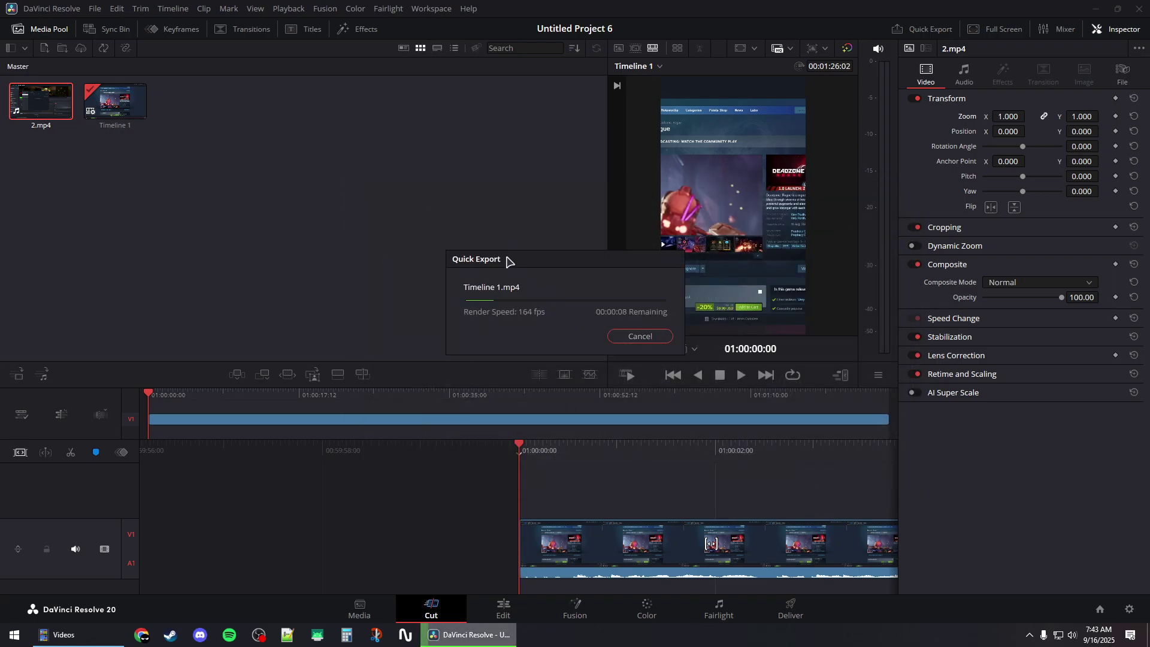
left_click_drag(533, 264, 497, 264)
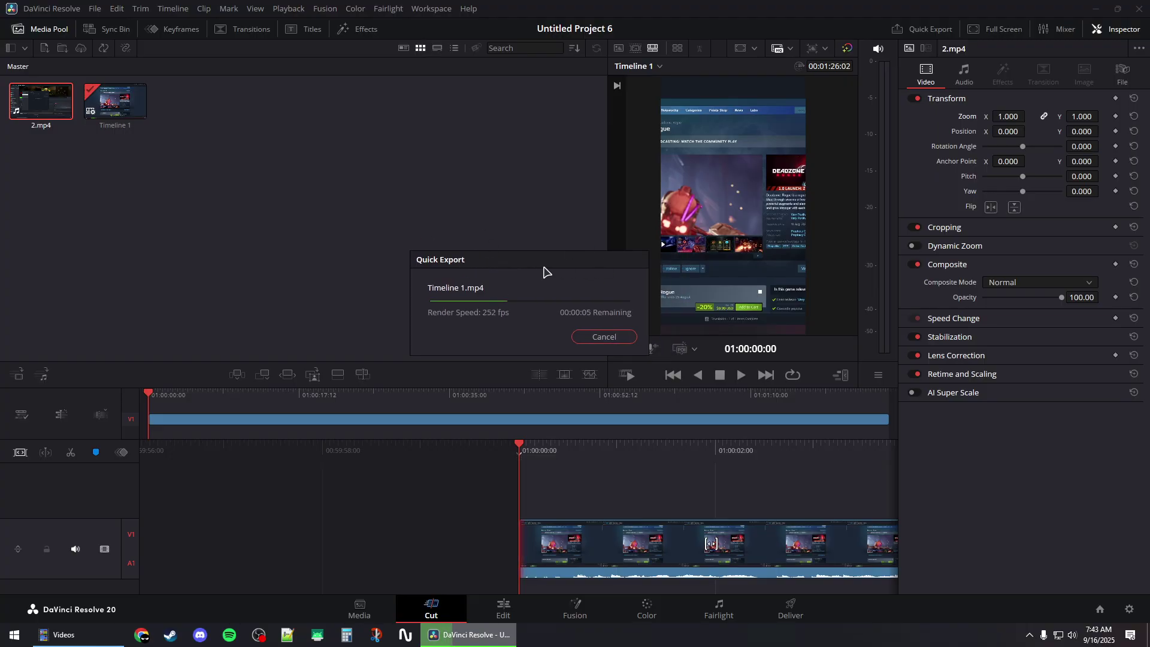